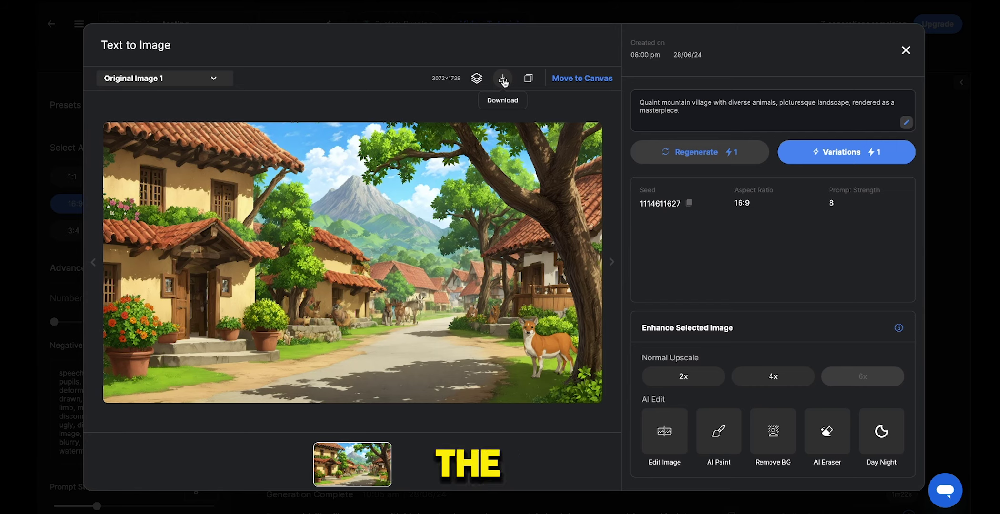
# Download the generated mountain village image
pyautogui.click(503, 80)
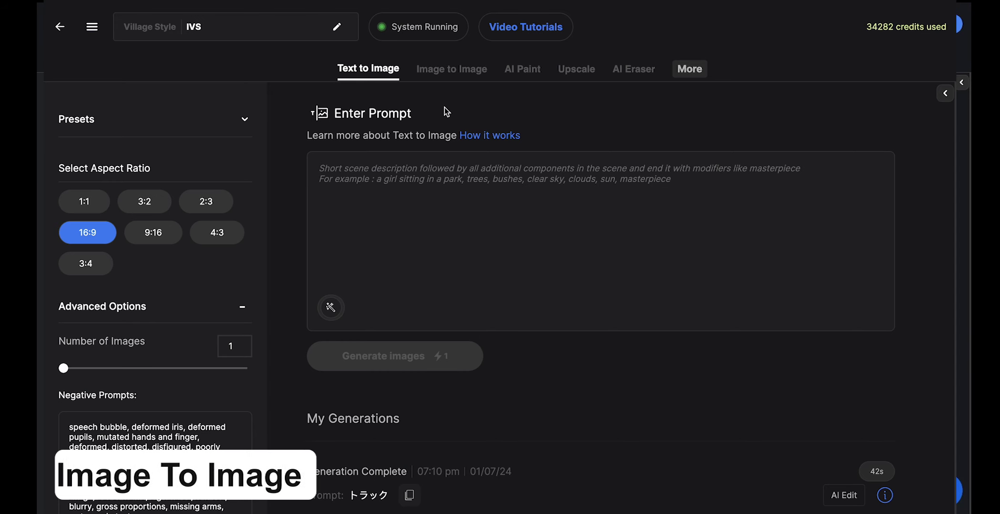
# Upload the wooden bridge photo from Downloads to Image to Image, keeping the full frame and using the Image Stylization mode
pyautogui.click(435, 69)
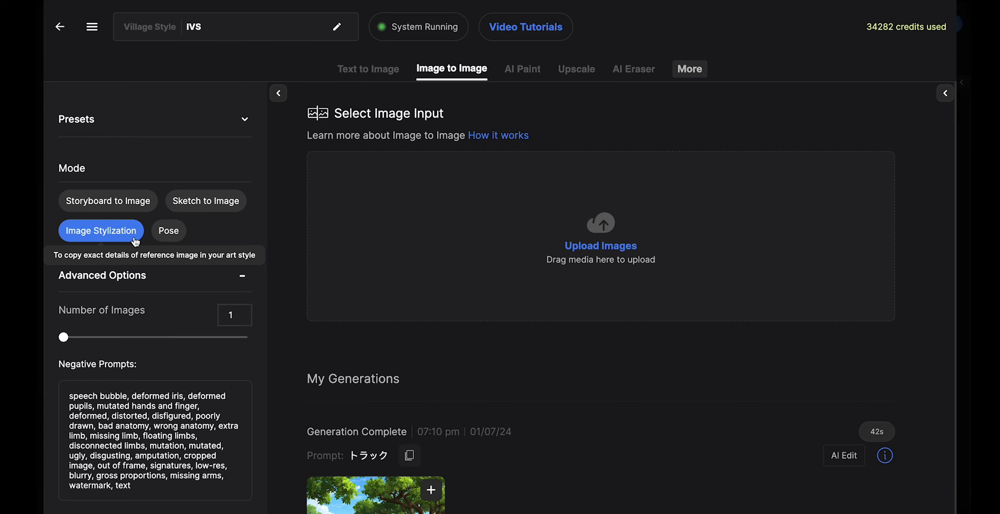
pyautogui.click(591, 229)
pyautogui.click(275, 59)
pyautogui.click(415, 52)
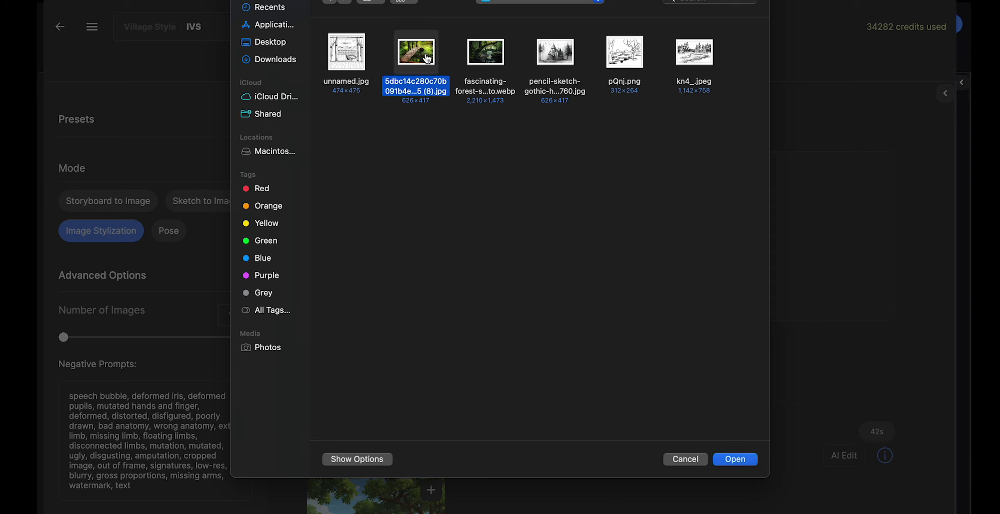
pyautogui.doubleClick(427, 58)
pyautogui.click(524, 112)
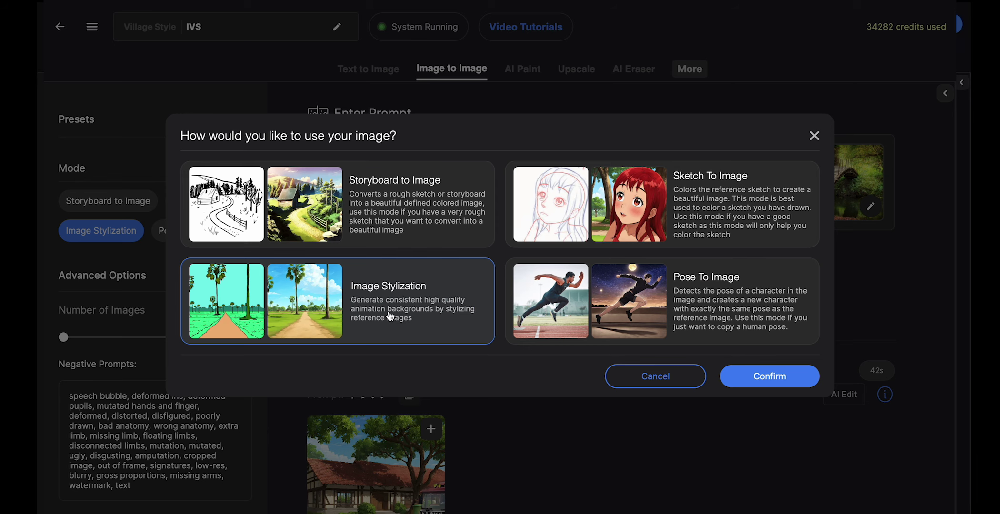
pyautogui.click(746, 369)
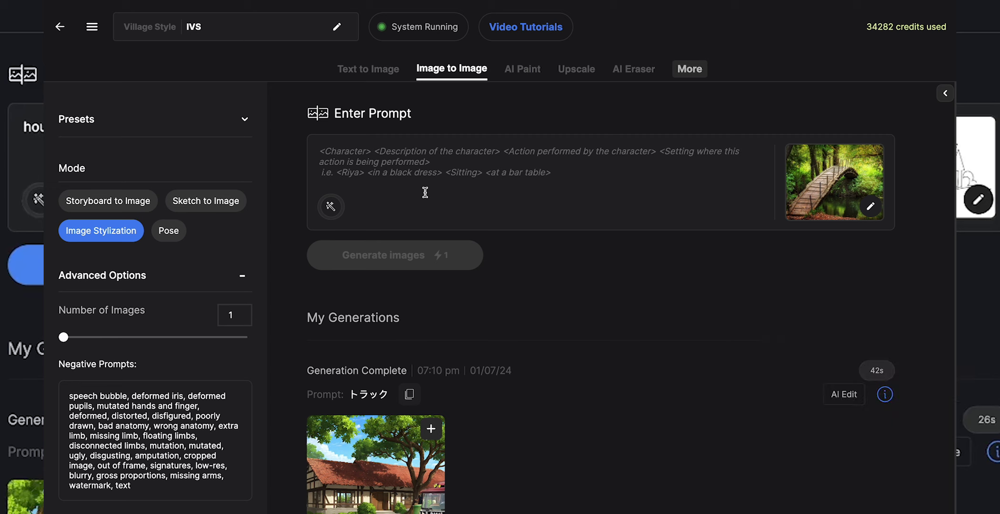
# Create an AI-written prompt for the wooden bridge photo and generate one stylized image from it
pyautogui.click(331, 208)
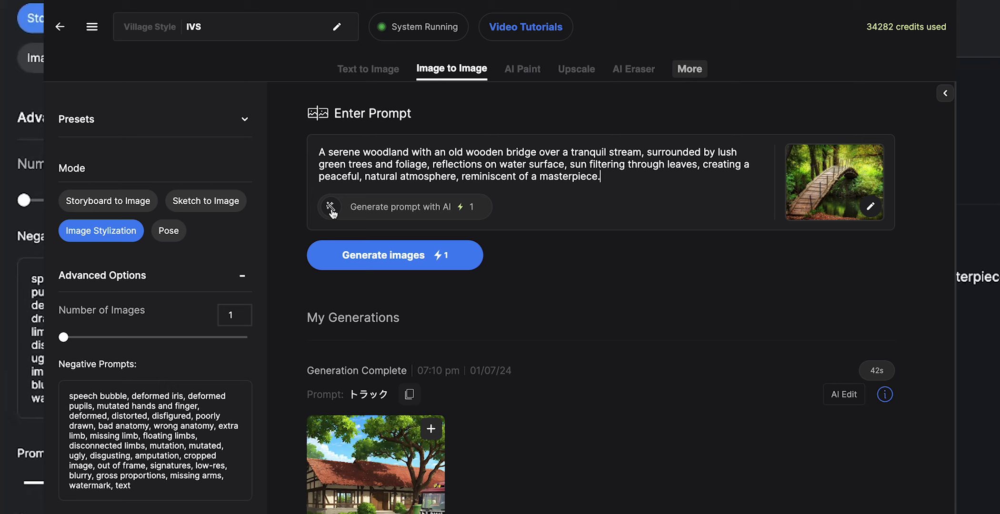
pyautogui.click(376, 265)
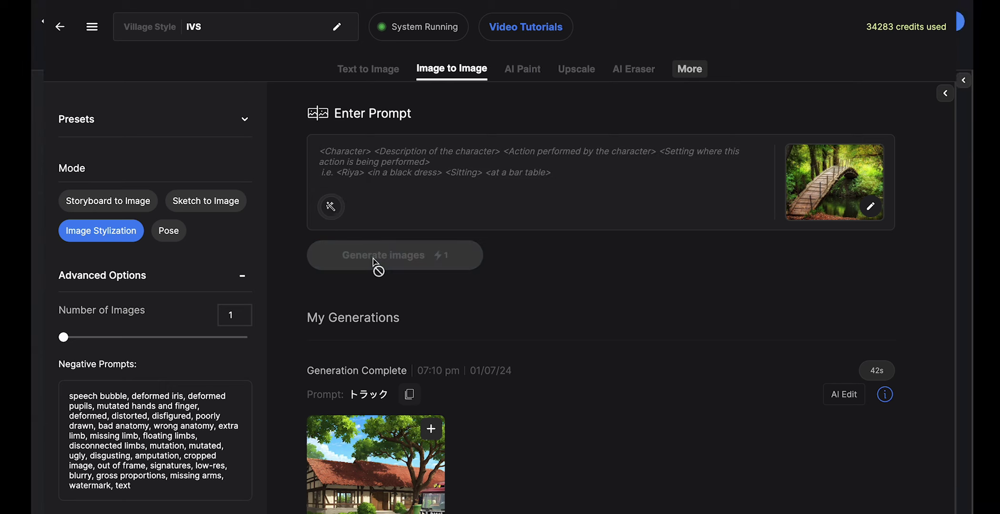
# Replace the reference image with the fascinating-forest .webp stone bridge photo, uncropped, in Image Stylization mode
pyautogui.click(870, 206)
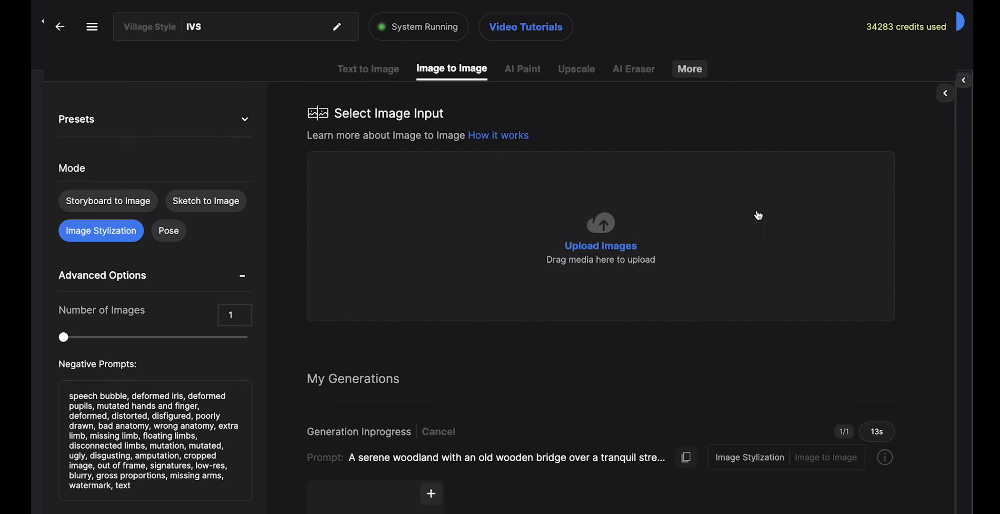
pyautogui.click(591, 219)
pyautogui.click(485, 61)
pyautogui.doubleClick(486, 60)
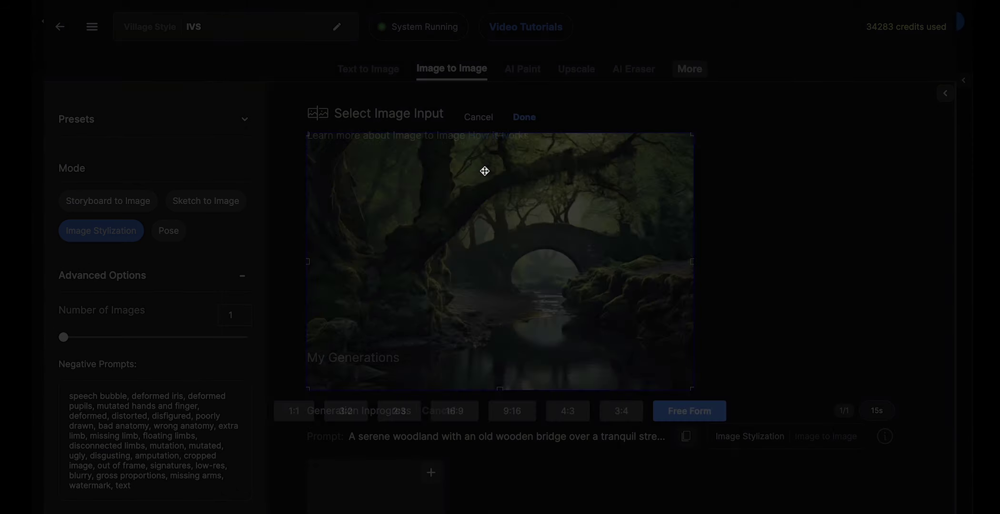
pyautogui.click(524, 112)
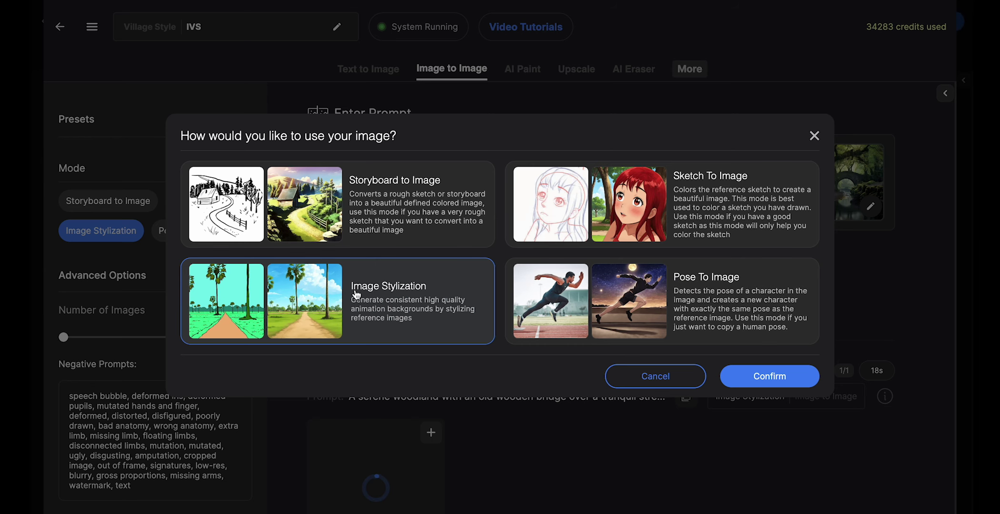
pyautogui.click(748, 379)
# Create an AI-written prompt for the stone bridge photo and generate its stylized image
pyautogui.click(330, 208)
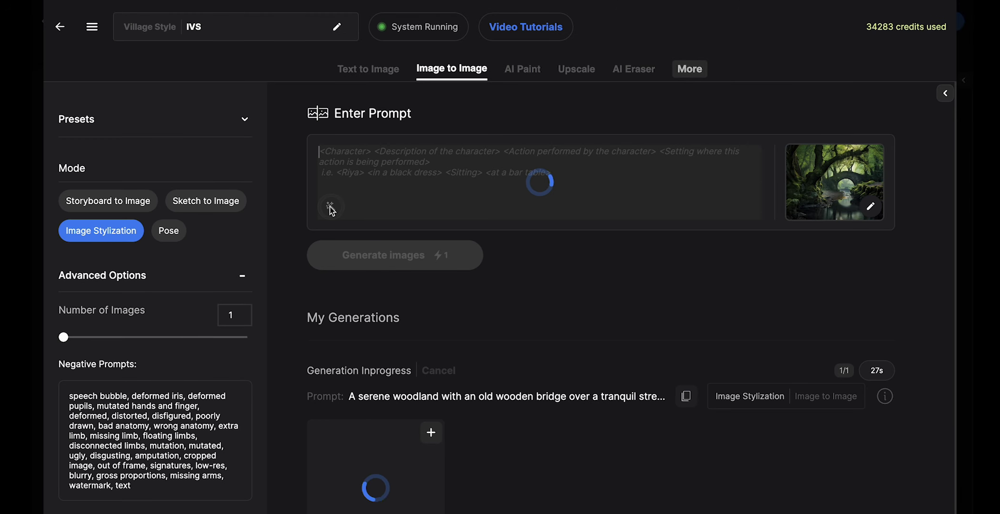
pyautogui.click(357, 258)
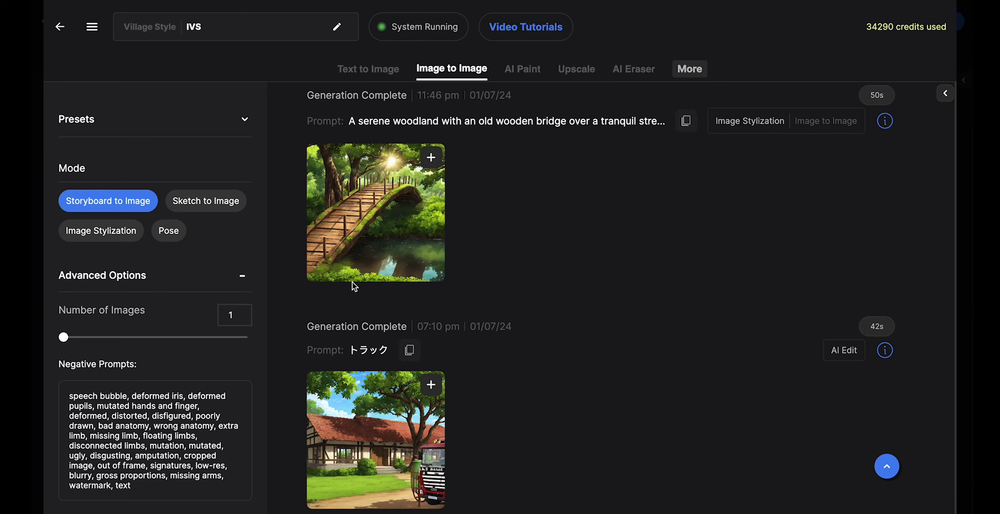
# Compare the stylized wooden bridge and stone bridge images with their original photos
pyautogui.click(359, 239)
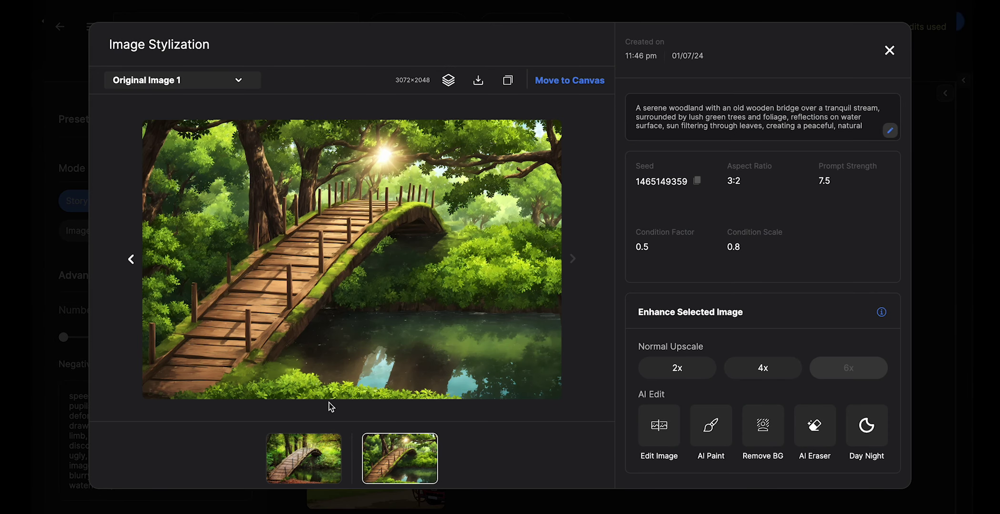
pyautogui.click(301, 454)
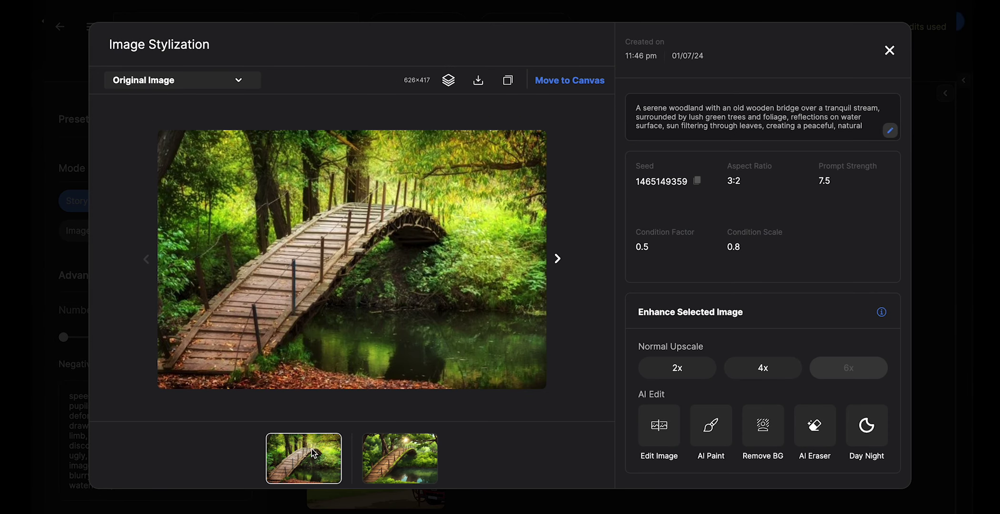
pyautogui.click(404, 455)
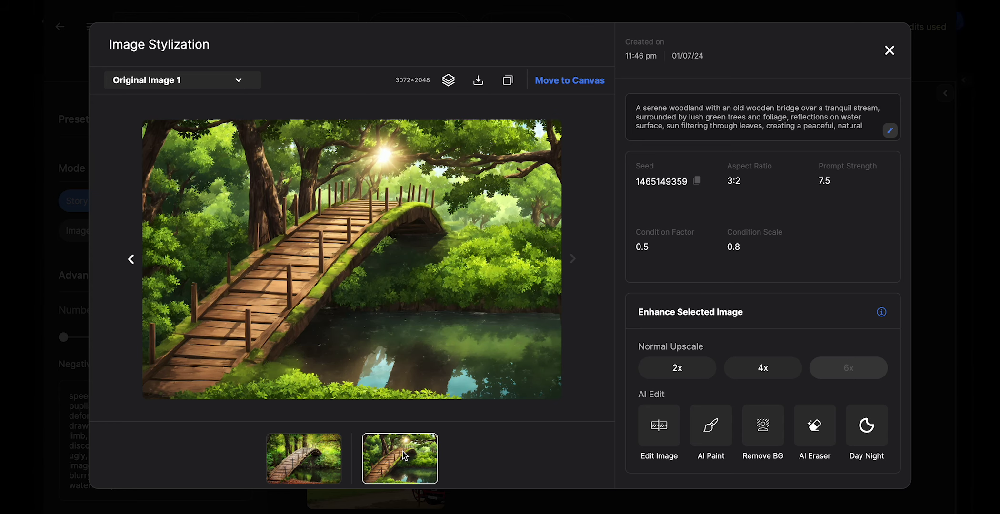
pyautogui.click(313, 470)
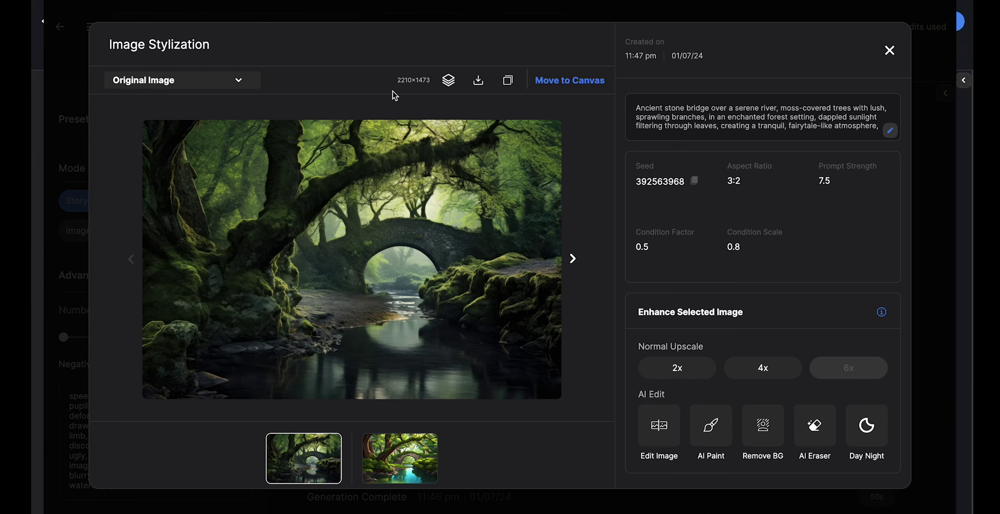
pyautogui.click(391, 467)
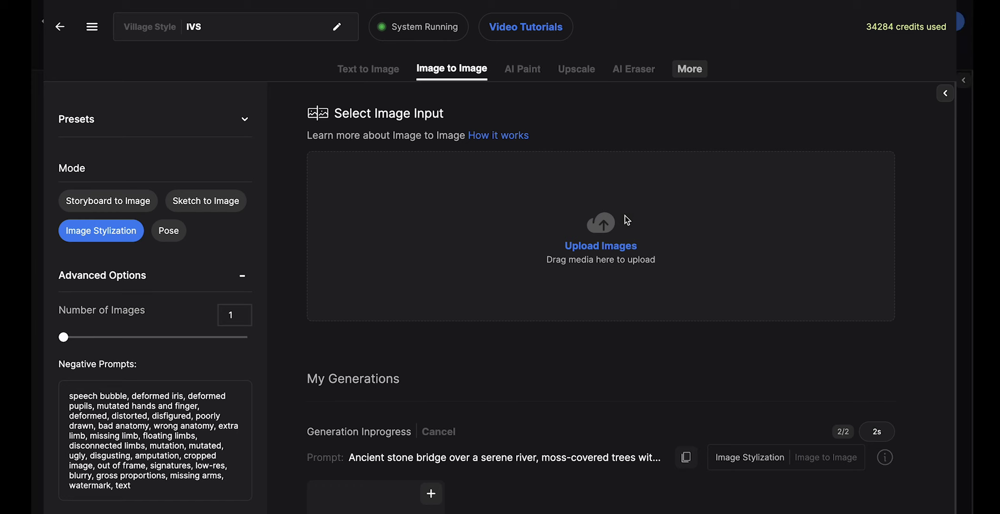
# Upload the pencil-sketch-gothic .jpg drawing uncropped as the reference image and use it in Sketch to Image mode
pyautogui.click(625, 217)
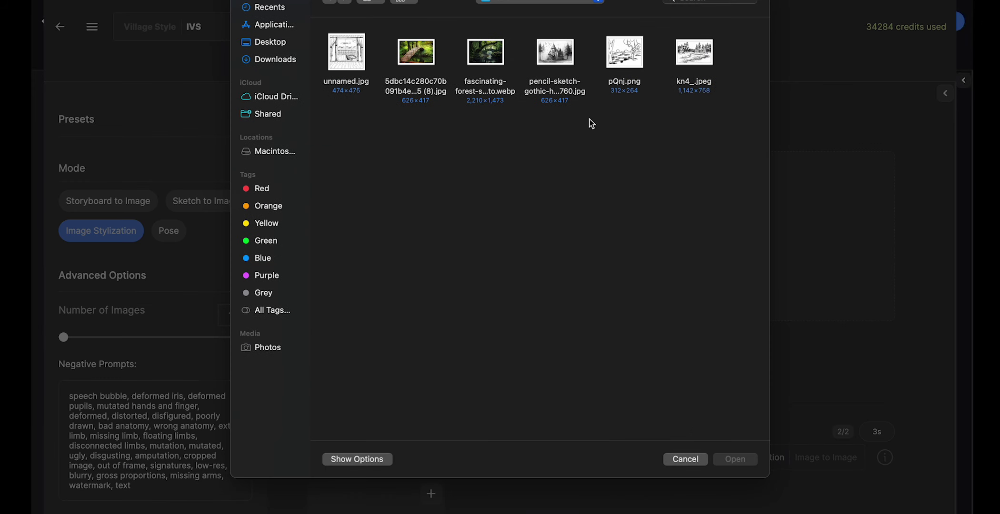
pyautogui.doubleClick(561, 58)
pyautogui.click(524, 112)
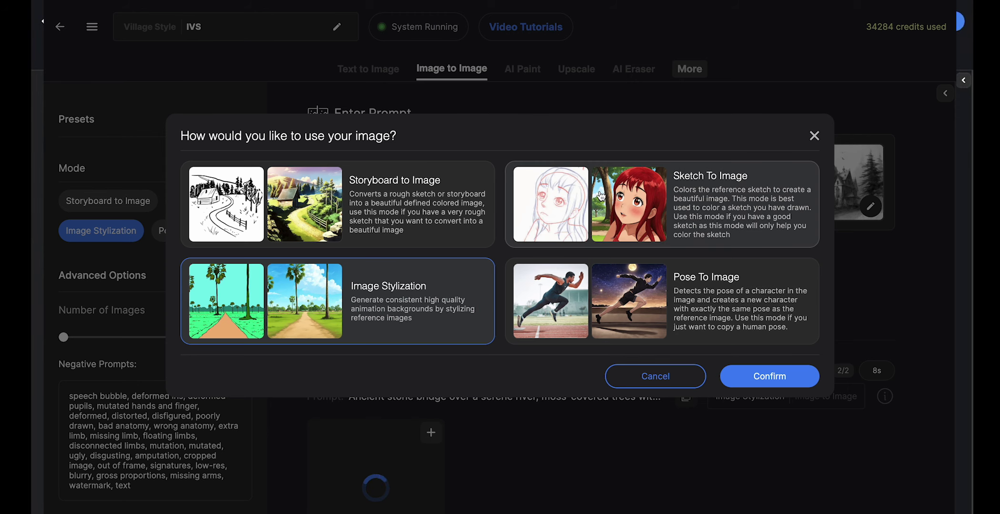
pyautogui.click(590, 213)
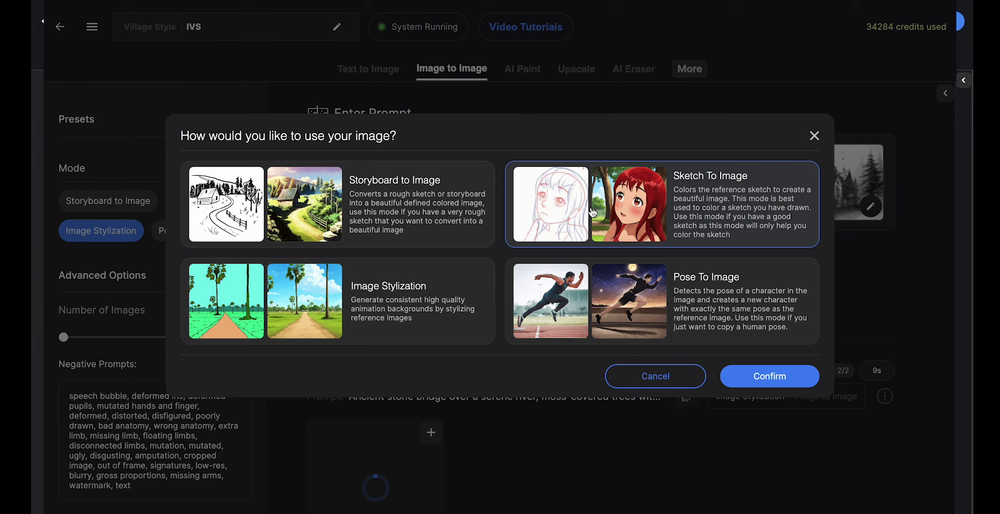
pyautogui.click(739, 375)
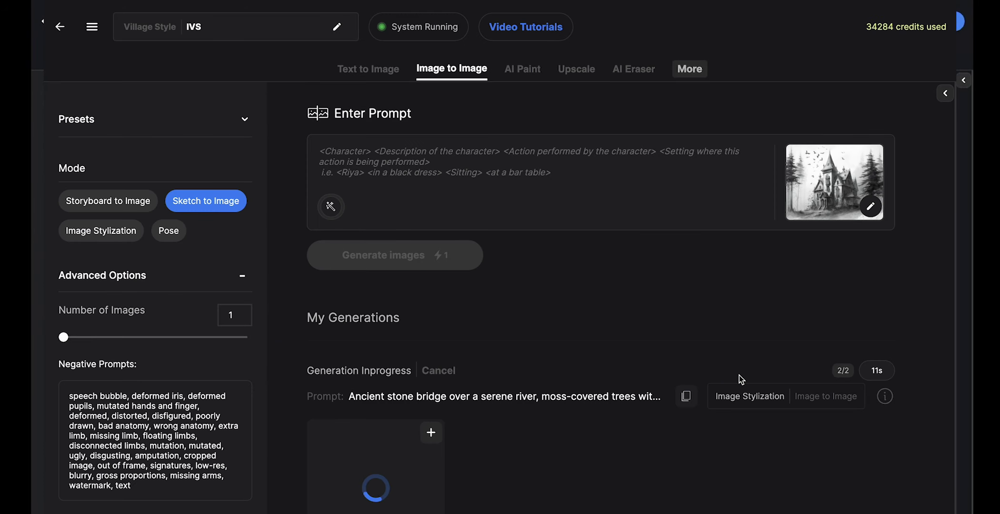
# Create an AI-written prompt for the Gothic house sketch and generate its colored image
pyautogui.click(330, 208)
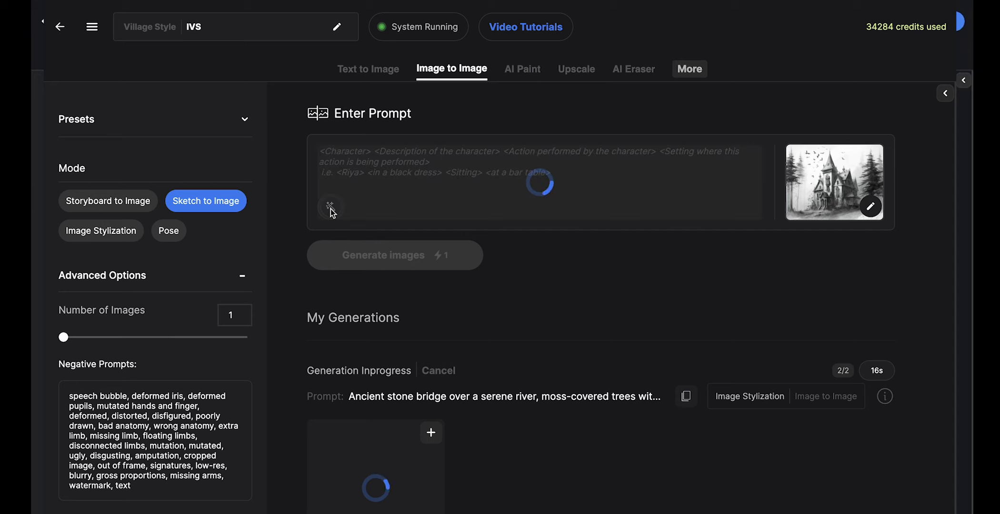
pyautogui.click(385, 256)
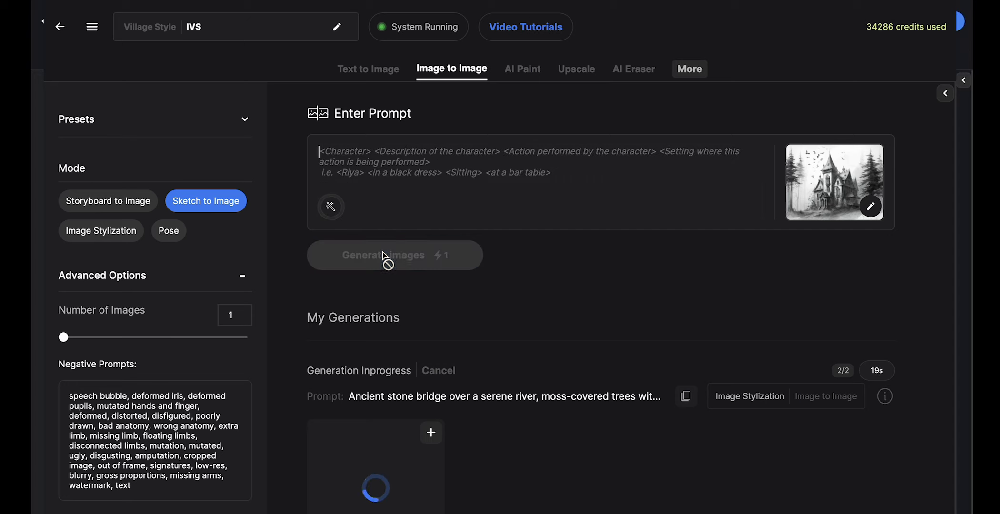
# Replace the reference image with the kn4_.jpeg winter forest drawing, uncropped, in Sketch to Image mode
pyautogui.click(871, 207)
pyautogui.click(638, 218)
pyautogui.doubleClick(678, 61)
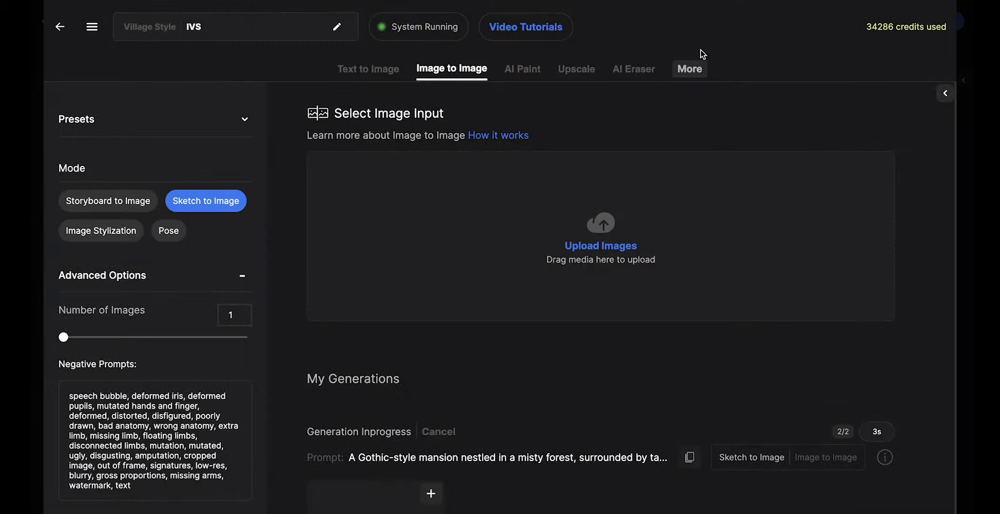
pyautogui.click(527, 109)
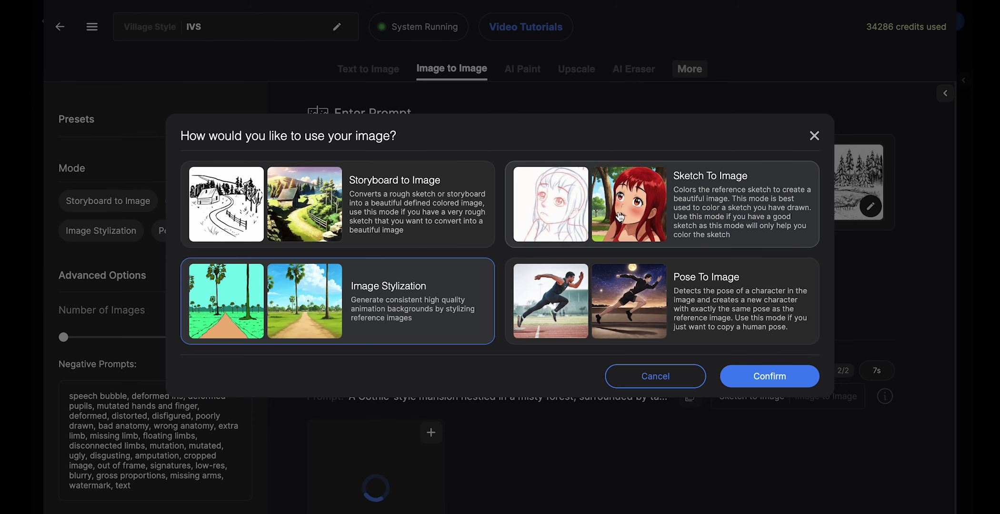
pyautogui.click(619, 217)
pyautogui.click(780, 376)
# Create an AI-written prompt for the winter forest sketch and generate its colored image
pyautogui.click(330, 205)
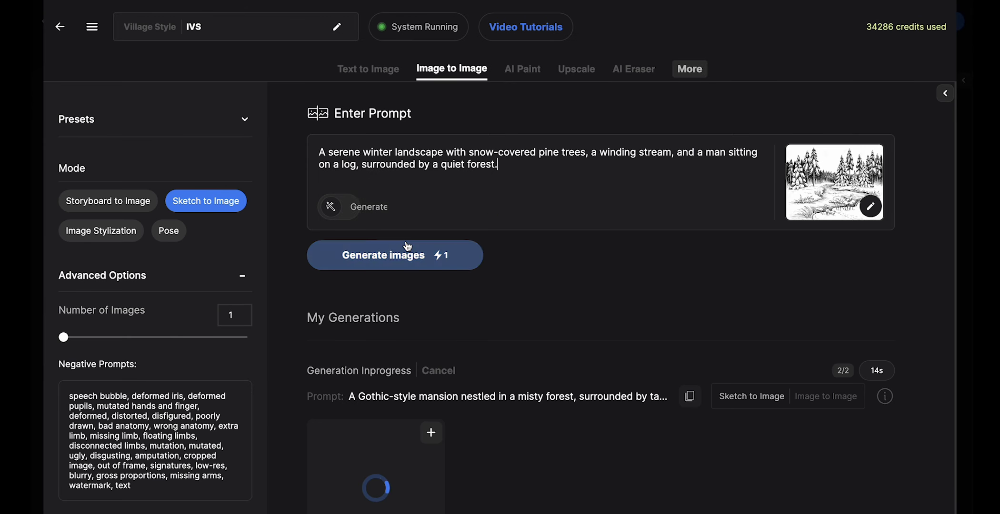
pyautogui.click(376, 262)
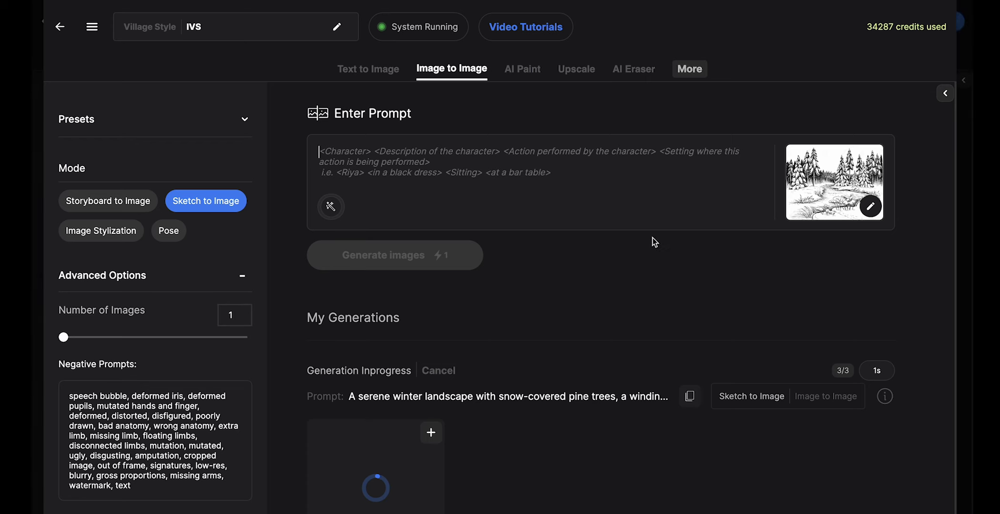
# Open the generated Gothic mansion image and compare it with the original pencil sketch
pyautogui.scroll(-4, 558, 312)
pyautogui.click(400, 312)
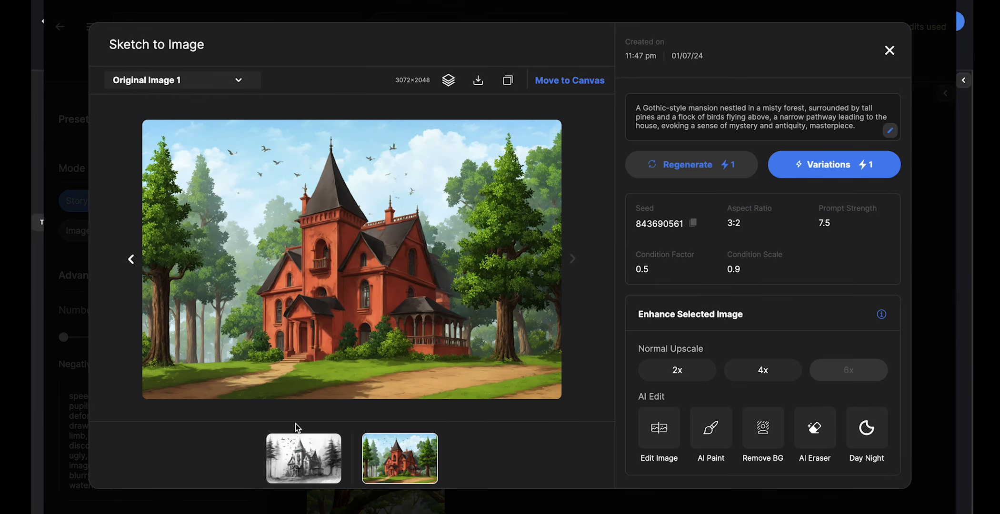
pyautogui.click(300, 454)
pyautogui.doubleClick(301, 456)
pyautogui.click(300, 458)
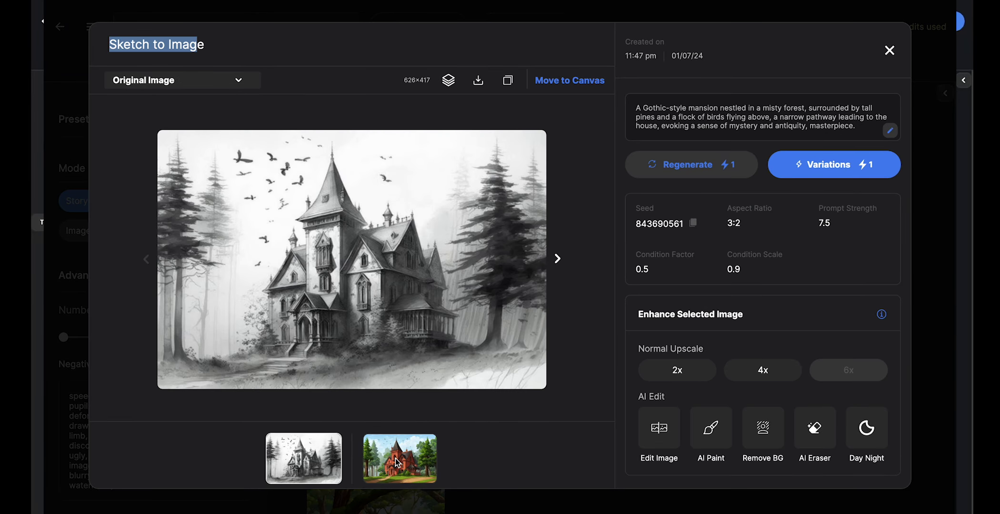
pyautogui.click(395, 458)
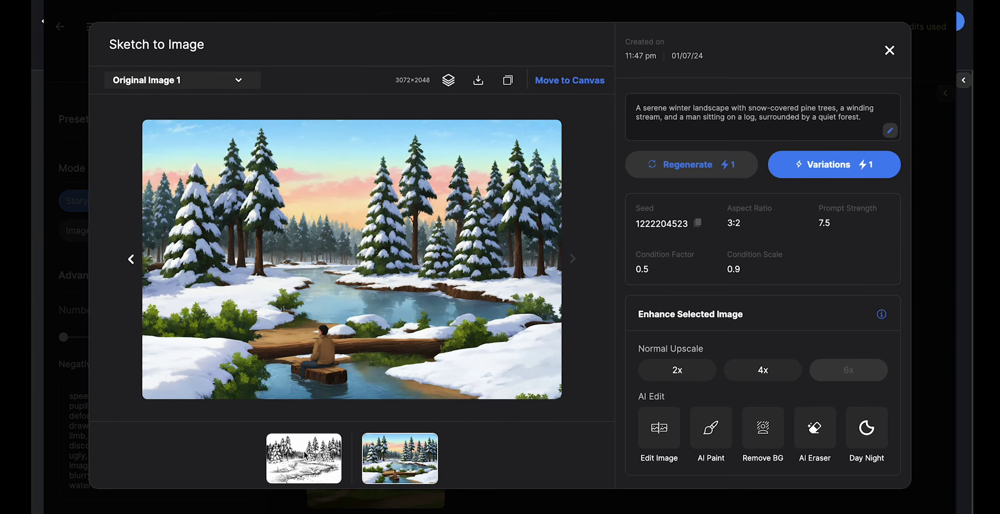
# Compare the generated winter landscape with its original black-and-white drawing
pyautogui.click(304, 456)
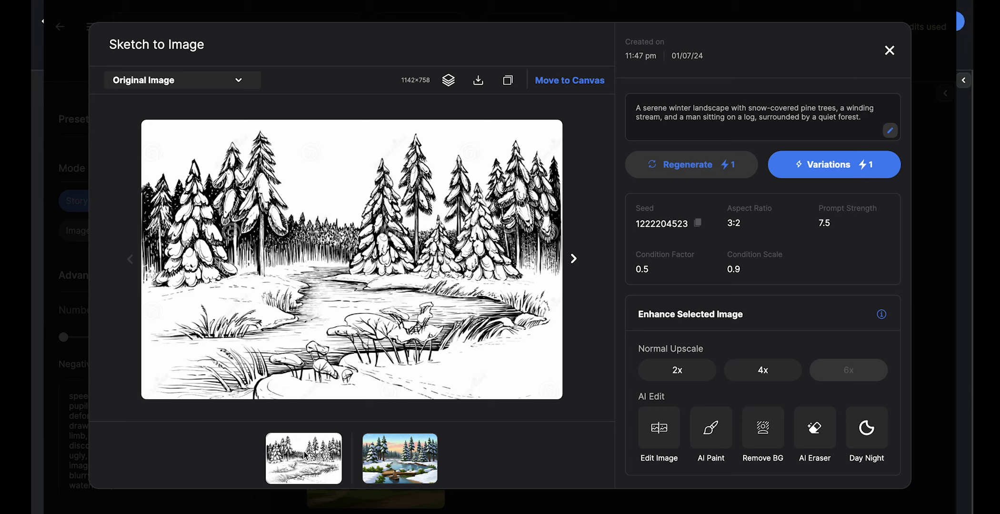
pyautogui.click(398, 456)
pyautogui.click(305, 456)
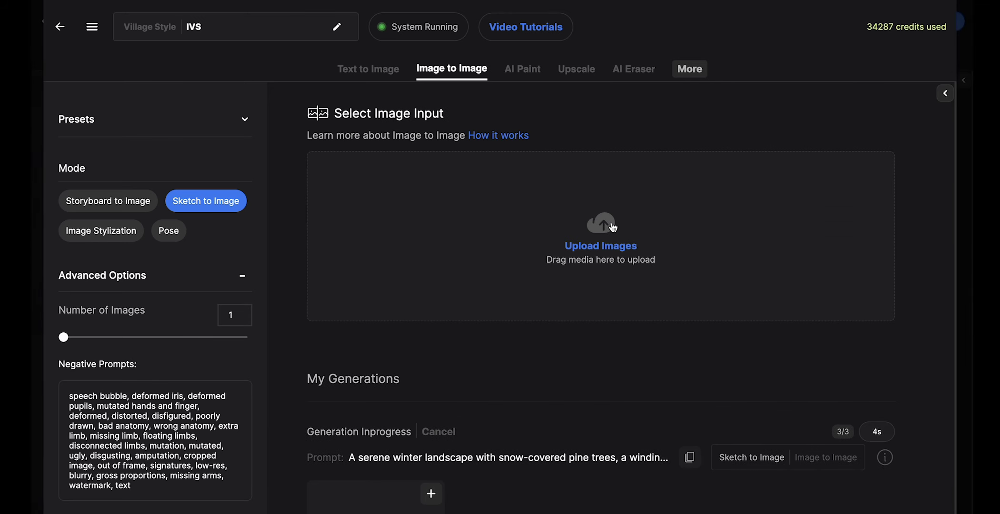
# Upload the pQnj.png drawing of two trees and a fence as the new image input, uncropped
pyautogui.click(603, 226)
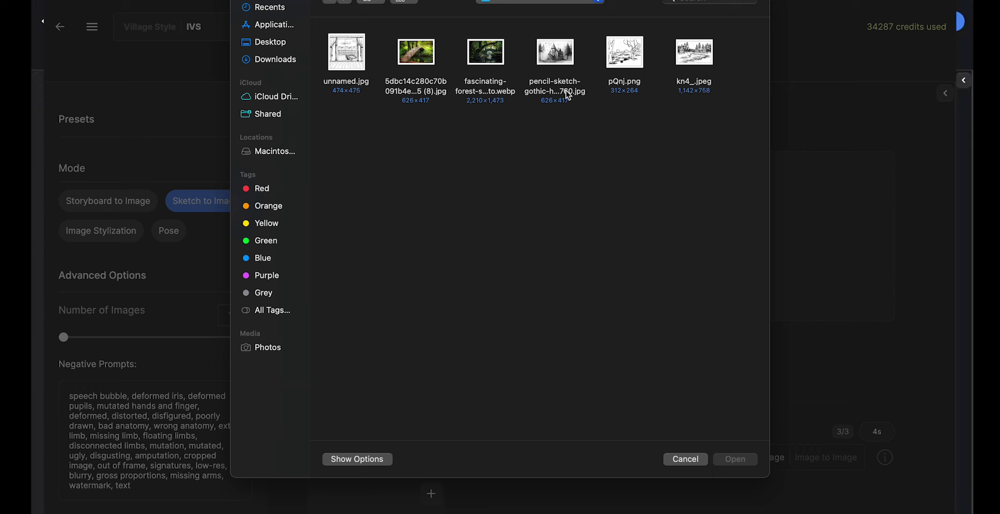
pyautogui.doubleClick(627, 58)
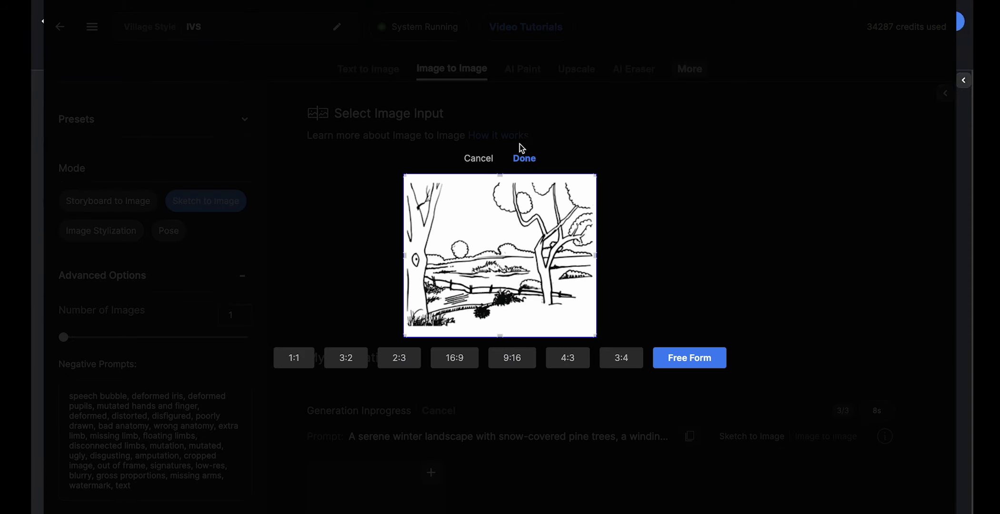
pyautogui.click(524, 158)
# Use the tree drawing in Storyboard to Image mode, create an AI-written prompt for it and generate the image
pyautogui.click(373, 198)
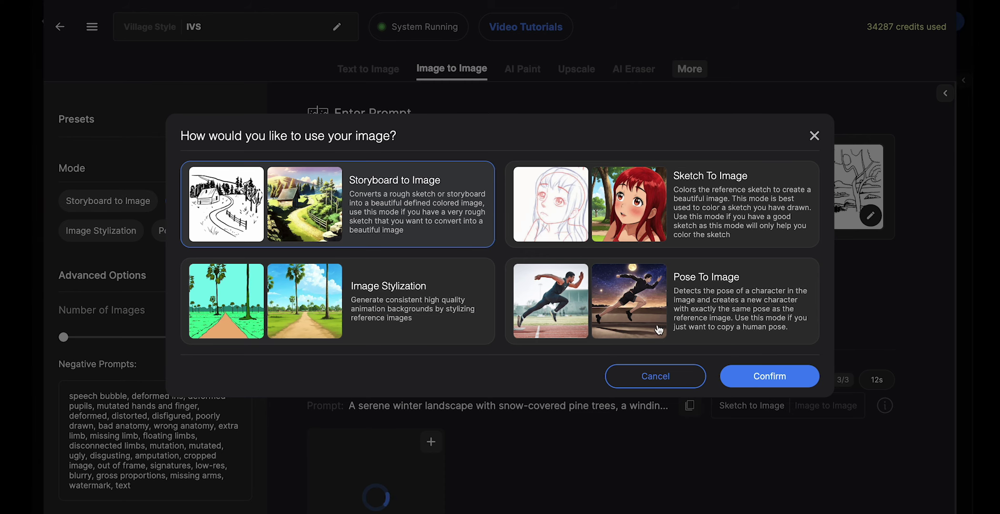
pyautogui.click(737, 383)
pyautogui.click(341, 217)
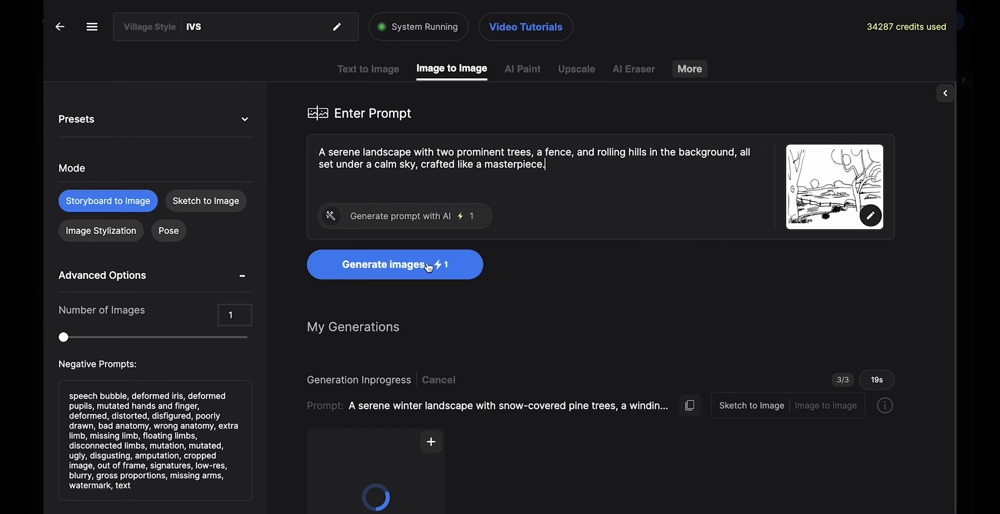
pyautogui.click(428, 266)
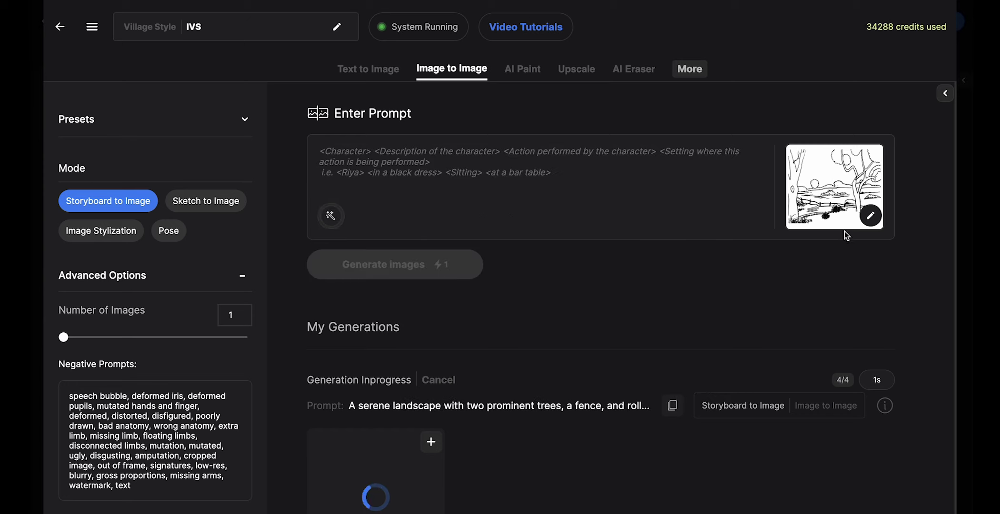
# Replace the reference image with the unnamed.jpg sketch of a curtained window, uncropped
pyautogui.click(870, 214)
pyautogui.click(593, 241)
pyautogui.doubleClick(358, 66)
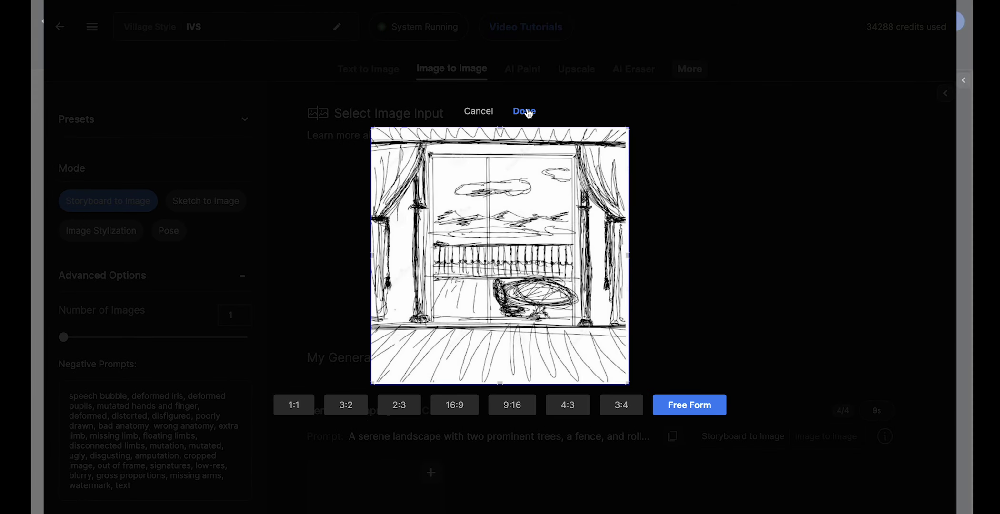
pyautogui.click(528, 114)
# Use the curtained window sketch in Storyboard to Image mode with an AI-written prompt and generate its image
pyautogui.click(770, 375)
pyautogui.click(330, 231)
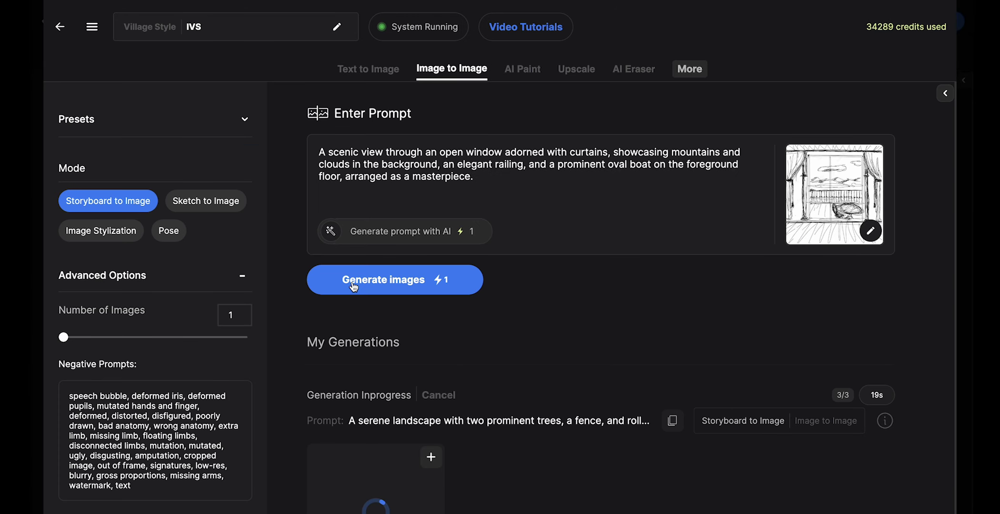
pyautogui.click(352, 286)
# Compare the generated tree landscape and curtained window images with their original black-and-white drawings
pyautogui.click(370, 461)
pyautogui.click(328, 469)
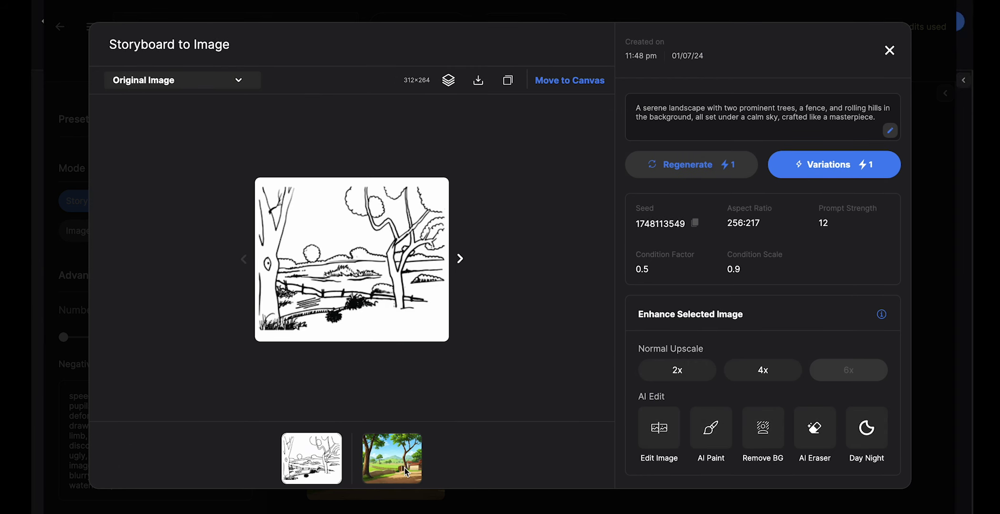
pyautogui.click(406, 472)
pyautogui.click(327, 464)
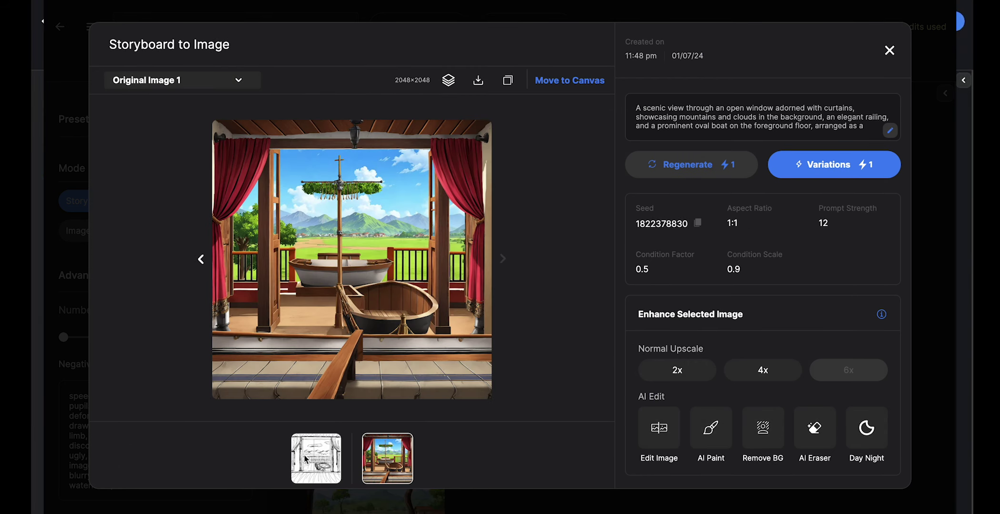
pyautogui.click(310, 476)
pyautogui.click(391, 453)
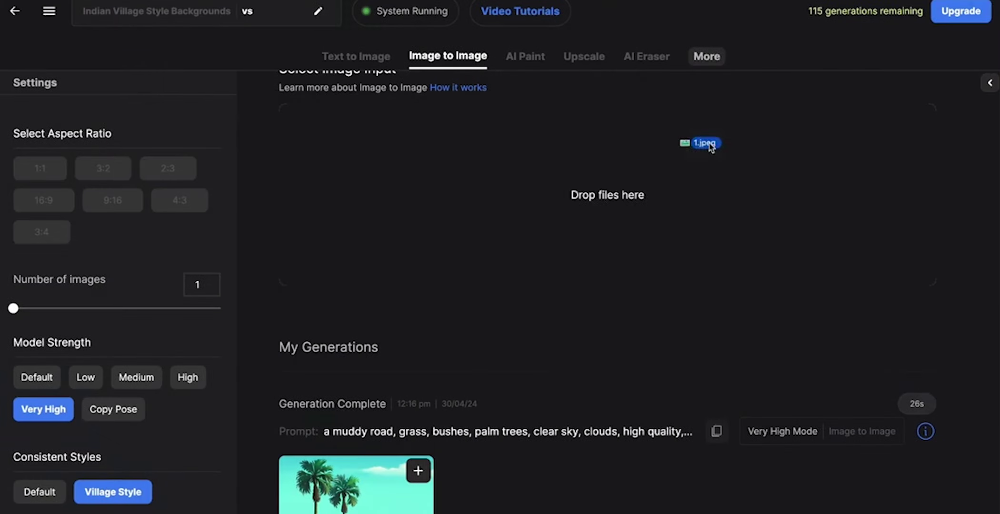
# Add 1.jpeg as the image input and generate from the prompt "a muddy road, grass, bushes, palm trees, clear sky, clouds, high quality, detailed"
pyautogui.moveTo(706, 140); pyautogui.dragTo(700, 157)
pyautogui.click(701, 424)
pyautogui.click(525, 104)
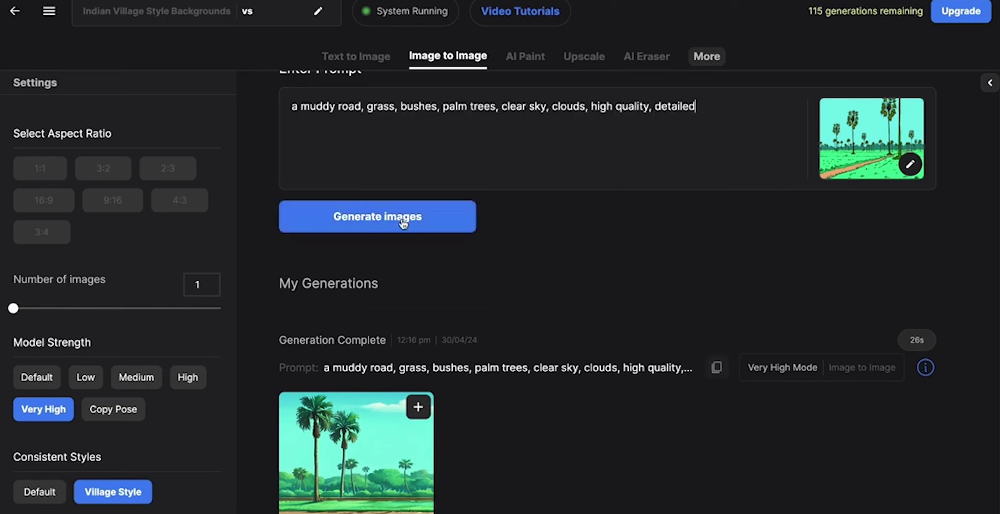
pyautogui.click(402, 223)
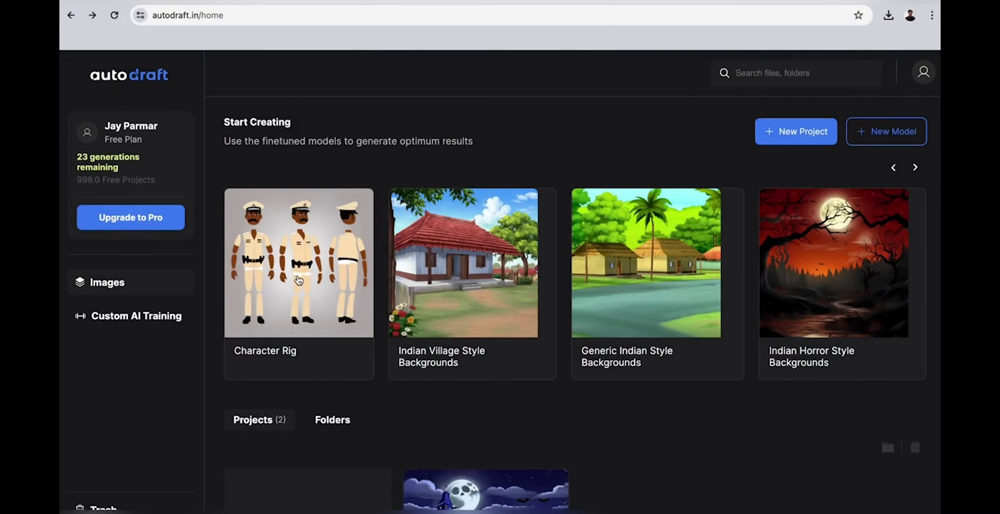
# Create a new project named "Ready to Rig characters" with the Character Rig model
pyautogui.click(299, 280)
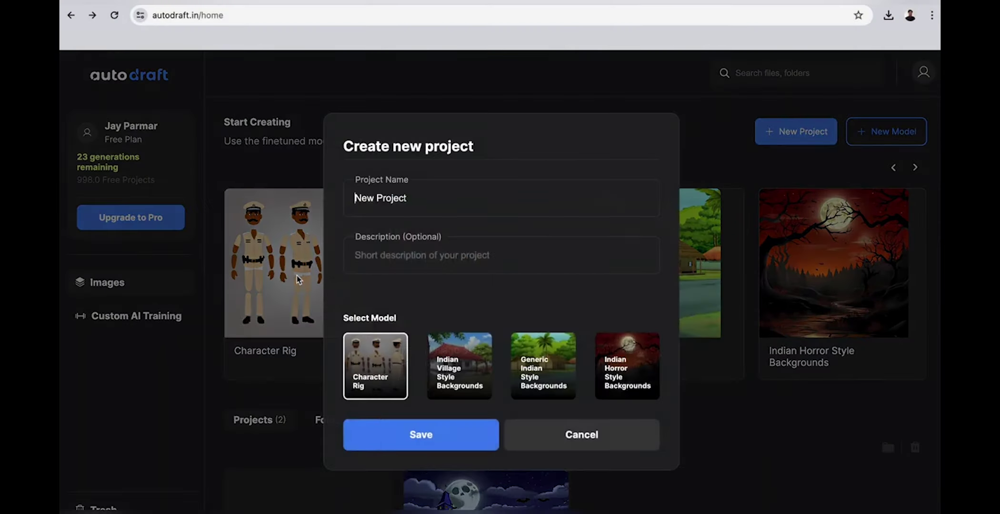
pyautogui.tripleClick(407, 197)
pyautogui.write('Riady to Rig characters')
pyautogui.press('Return')
# Generate a character from the prompt "a fat indian policeman wearing a uniform, cap, shoes" and download the resulting image
pyautogui.click(424, 325)
pyautogui.write('a fat indian policeman wearing a uniform, cap, shoes')
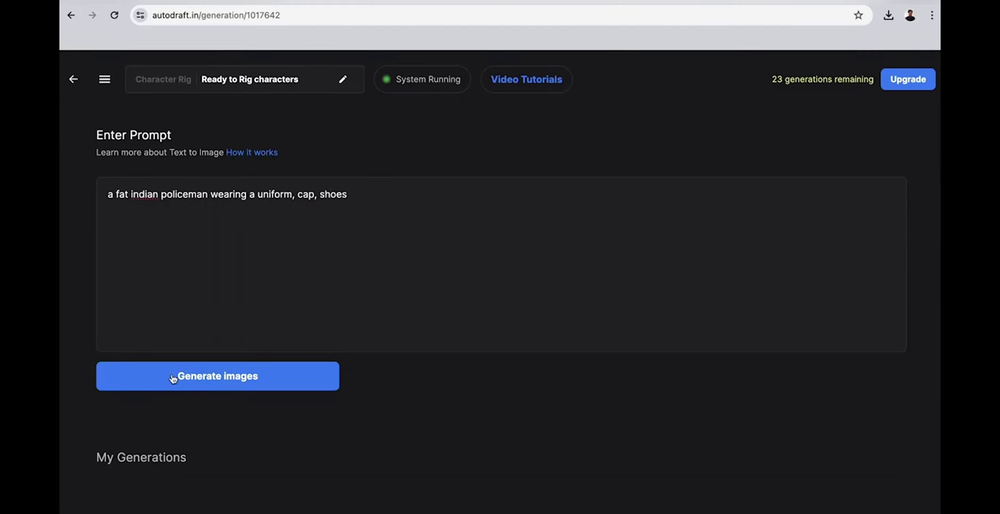
pyautogui.click(173, 378)
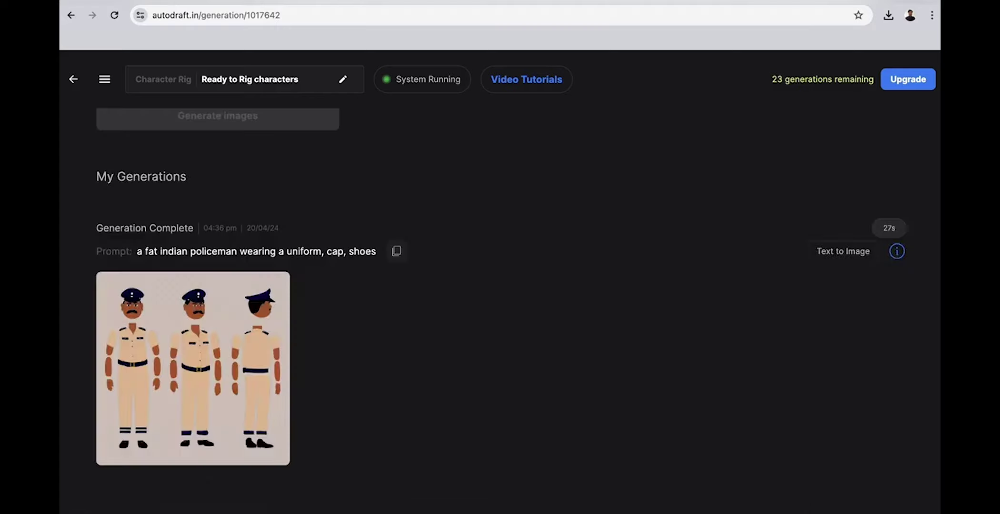
pyautogui.click(208, 394)
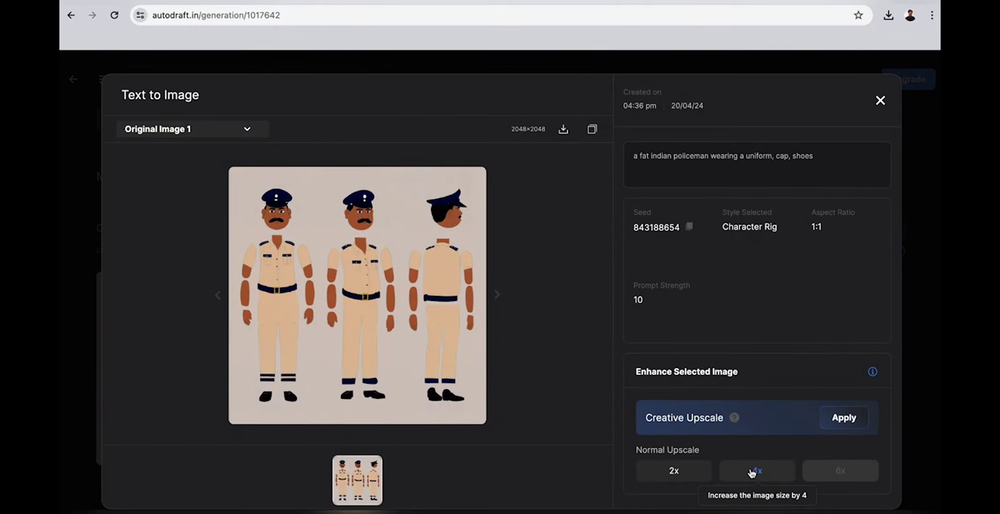
pyautogui.click(563, 129)
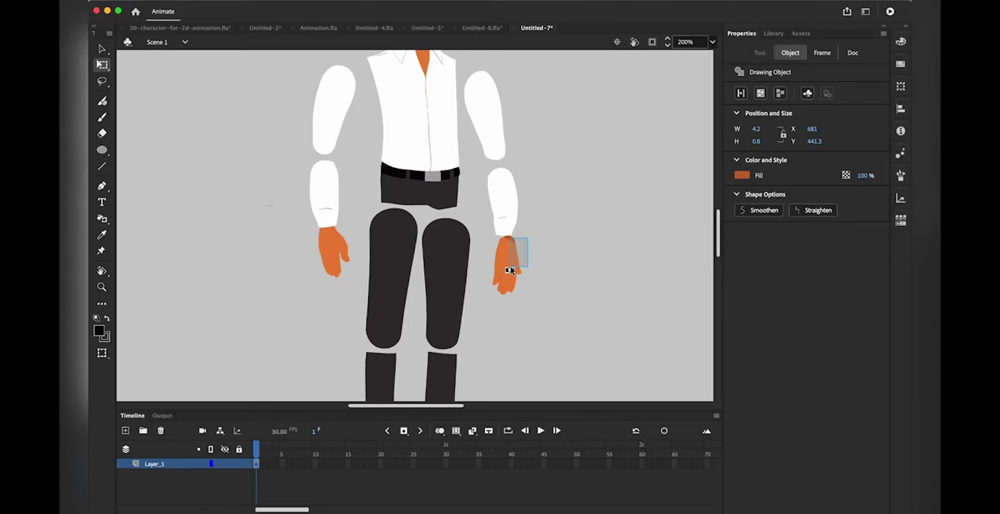
# Switch to Adobe Animate and try to convert the hand below the character's right-side sleeve to a symbol
pyautogui.click(508, 267)
pyautogui.rightClick(508, 266)
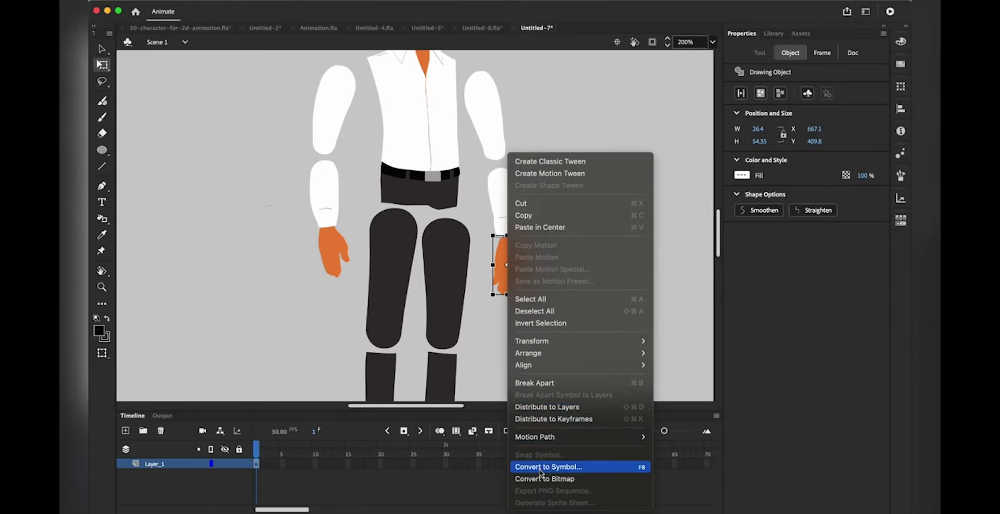
pyautogui.press('Escape')
pyautogui.click(568, 112)
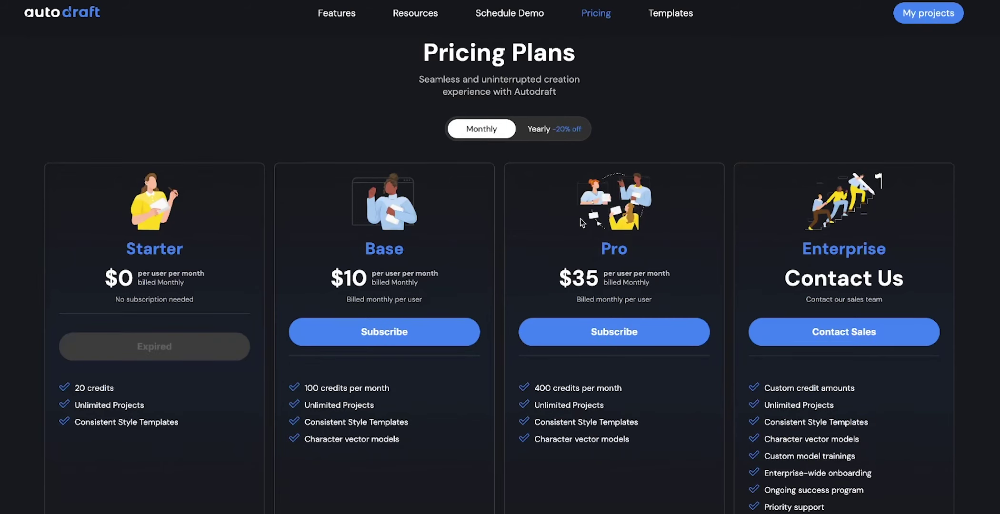
# Examine the prices, credits and features of the Starter, Base, Pro and Enterprise plans on Autodraft's pricing page
pyautogui.scroll(-1, 571, 324)
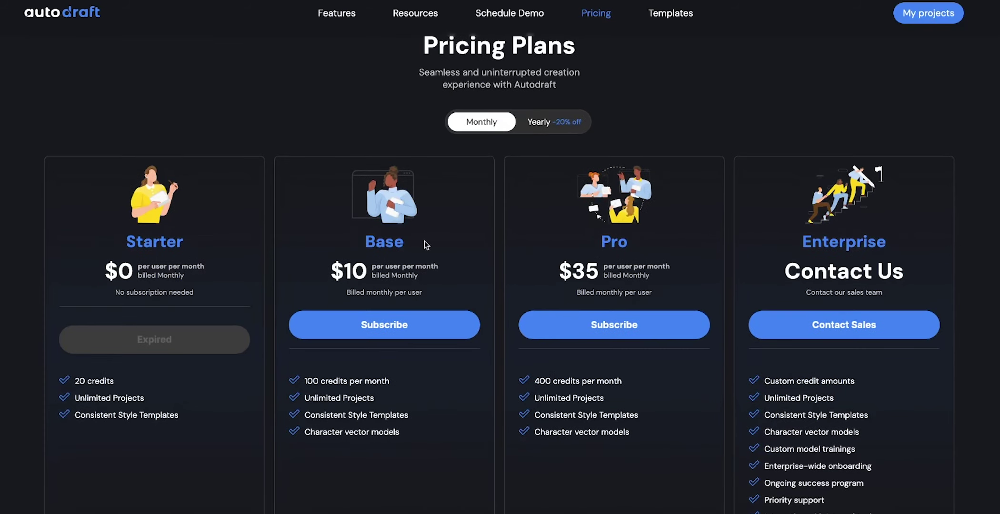
pyautogui.moveTo(537, 382); pyautogui.dragTo(633, 439)
pyautogui.click(633, 440)
pyautogui.scroll(-3, 580, 443)
pyautogui.scroll(-2, 581, 429)
pyautogui.scroll(1, 580, 433)
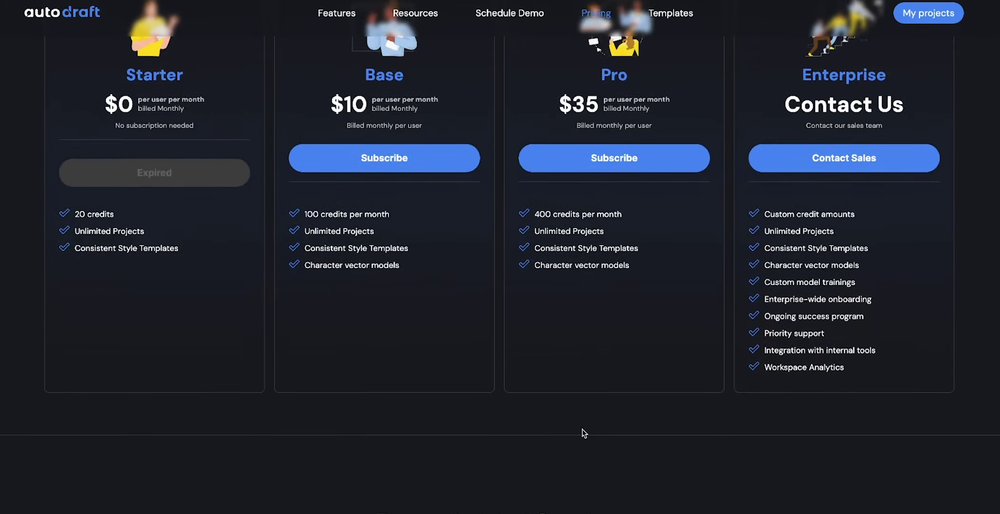
pyautogui.scroll(4, 584, 434)
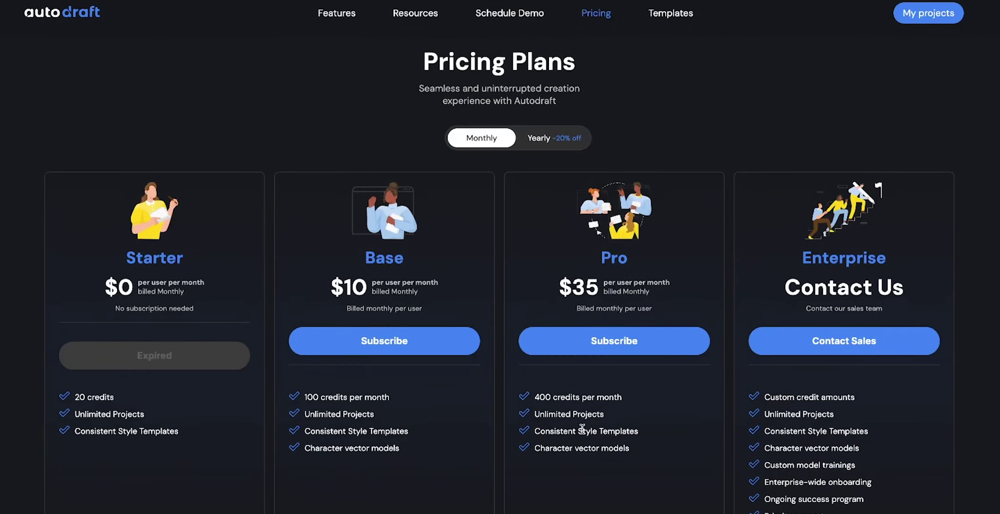
# Check the Schedule Demo page and review the FAQ and support sections of the pricing page
pyautogui.click(519, 26)
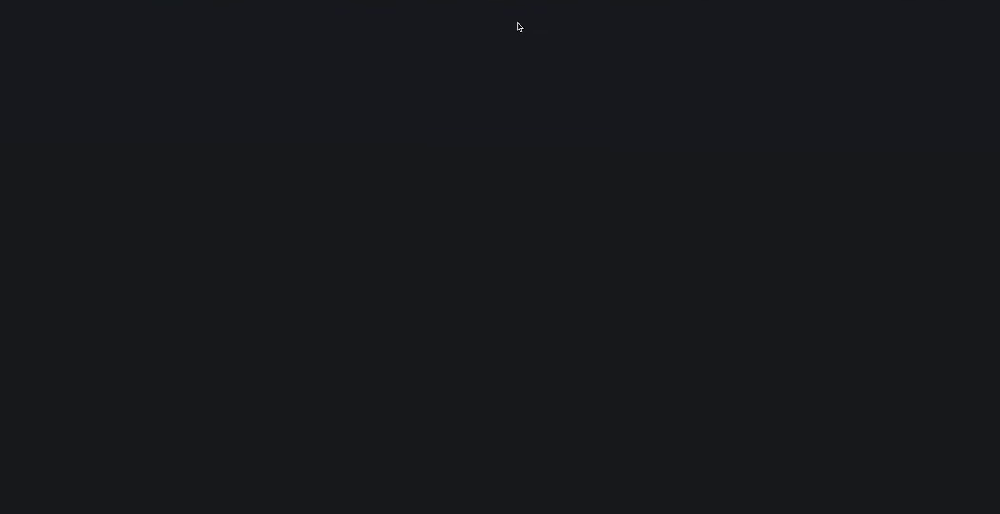
pyautogui.hotkey('alt', 'Left')
pyautogui.scroll(-10, 630, 186)
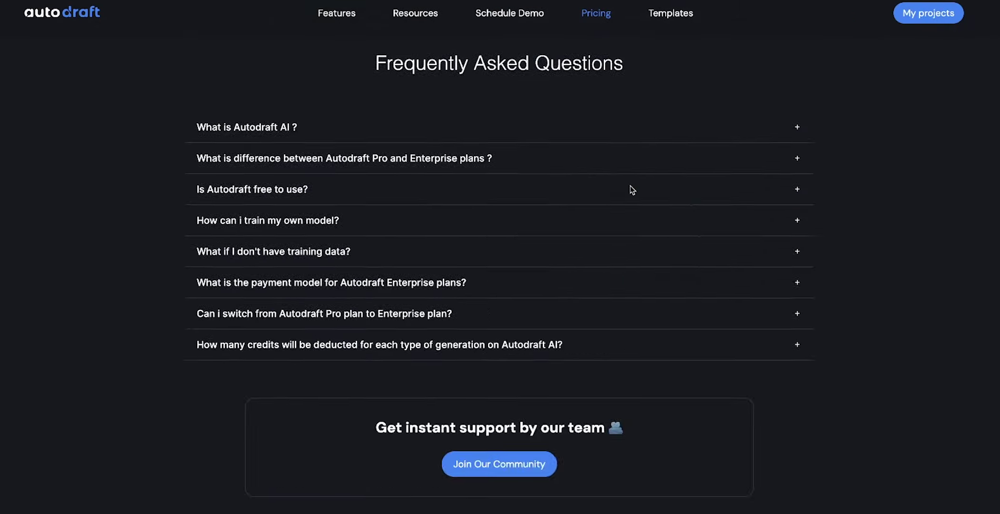
pyautogui.scroll(1, 632, 190)
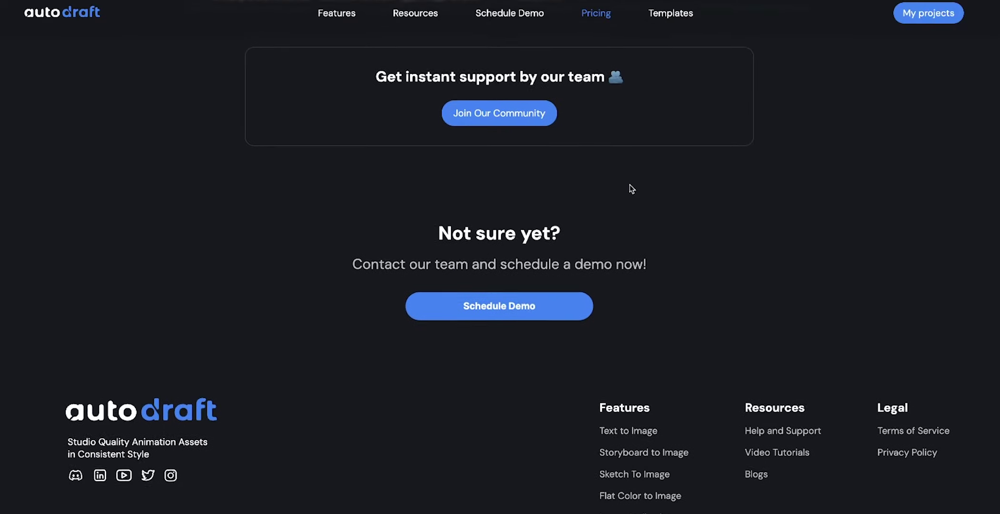
pyautogui.scroll(1, 631, 189)
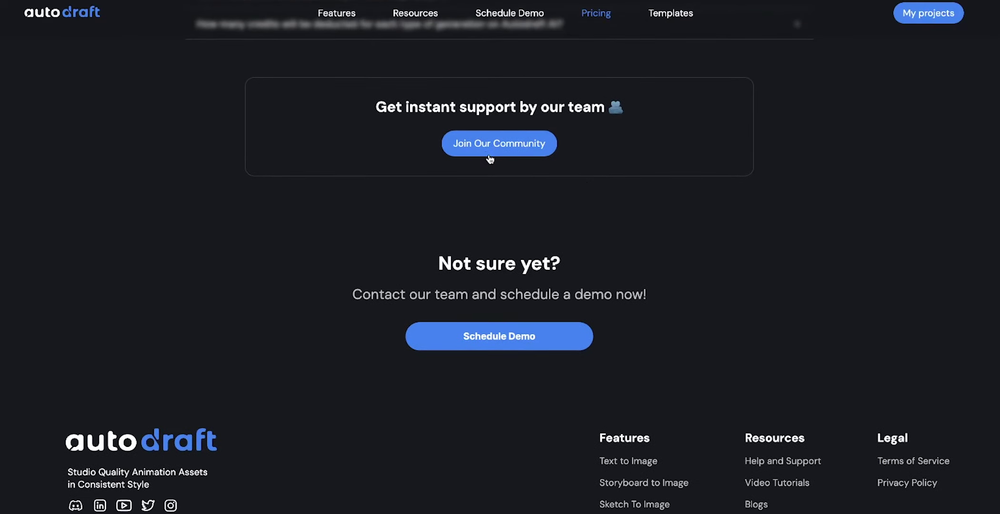